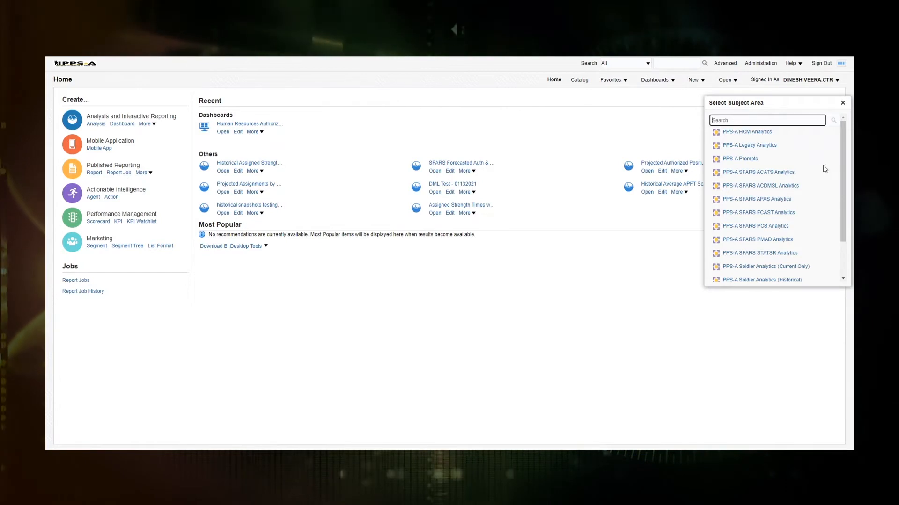
Start an analysis on the IPPS-A Soldier Analytics (Historical) subject area and add Snapshot ID from Snapshot Date as a column.
left_click_drag(840, 161, 853, 194)
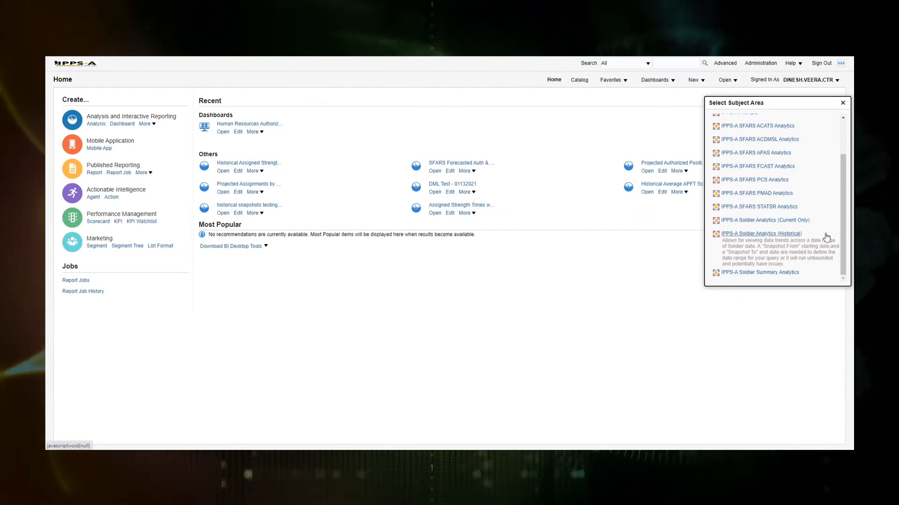
left_click(775, 234)
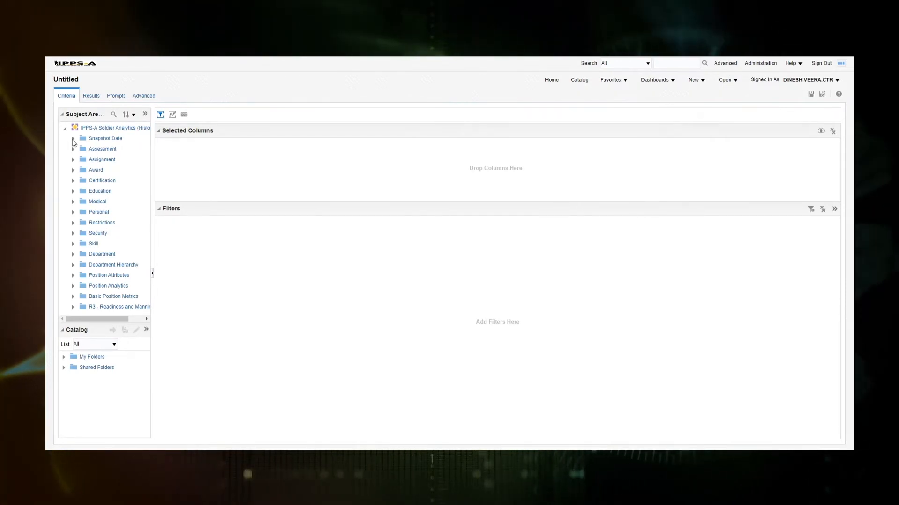
left_click(73, 139)
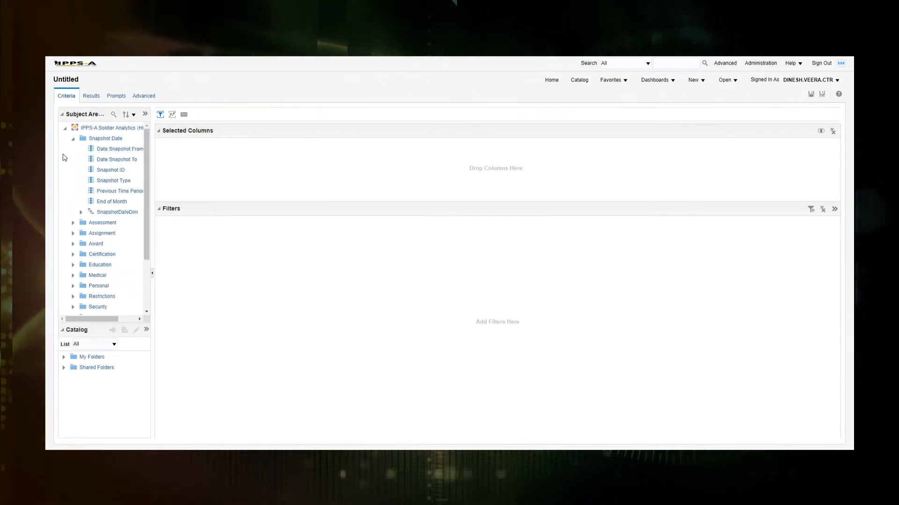
double_click(111, 171)
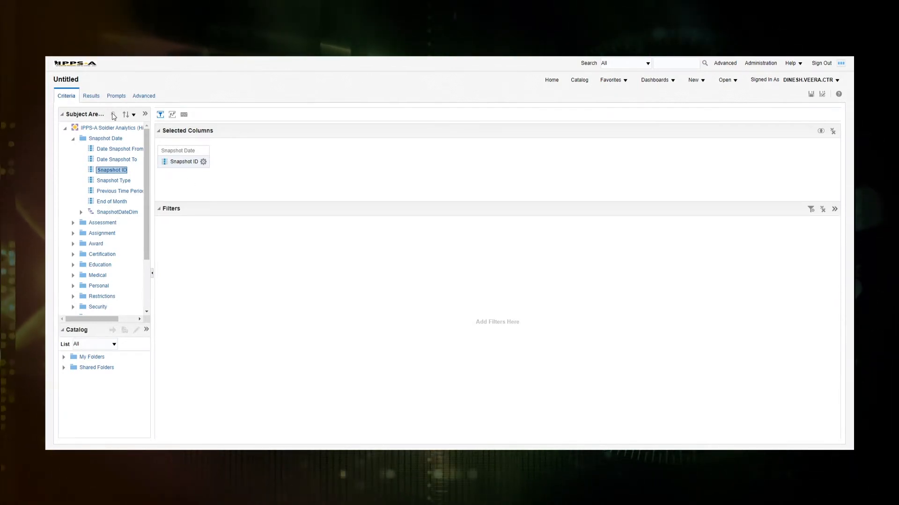
Search the subject area for "assigned" and add the Assigned Strength measure to the selected columns.
left_click(113, 114)
left_click(93, 129)
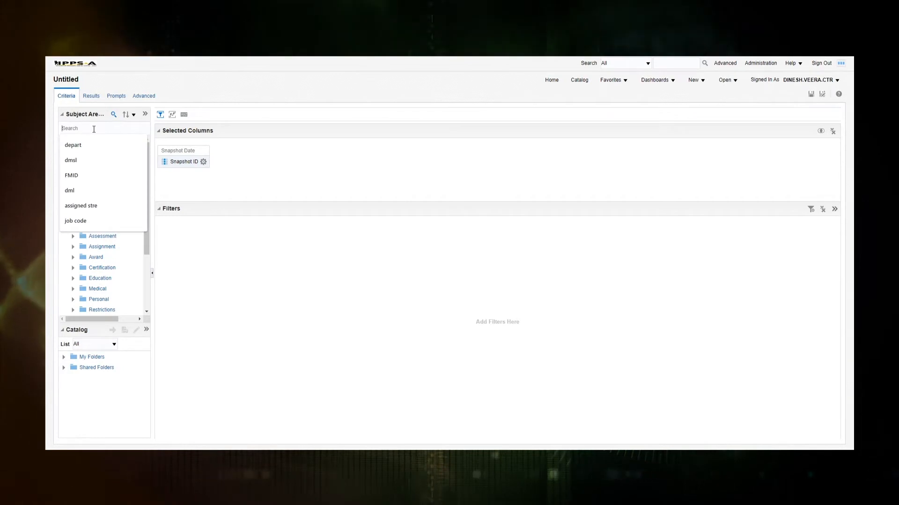
type("a")
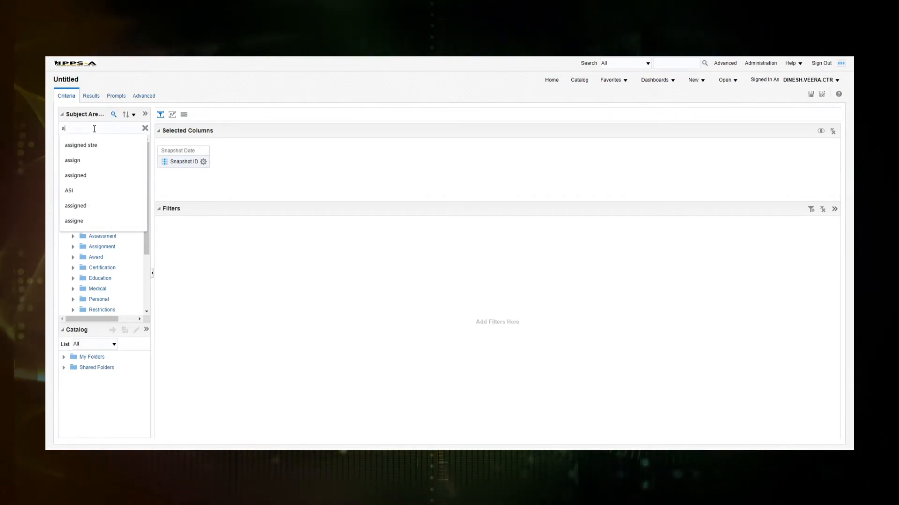
type("sss")
type("igned")
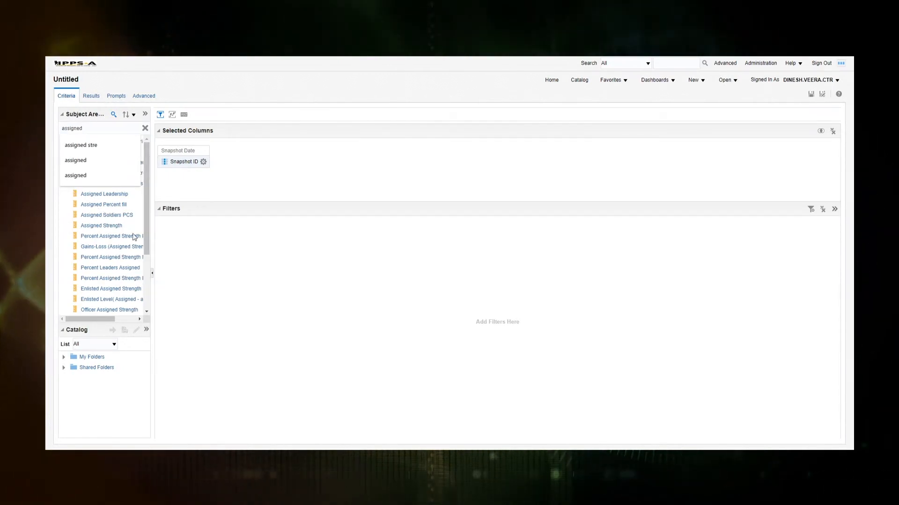
left_click(102, 226)
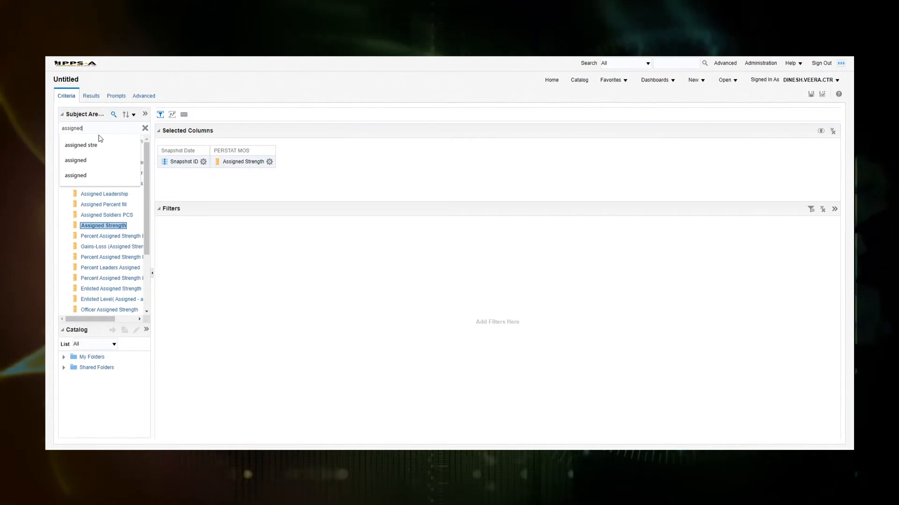
Search the subject area for "dml" and add the DML and DML Description columns to the analysis.
double_click(72, 128)
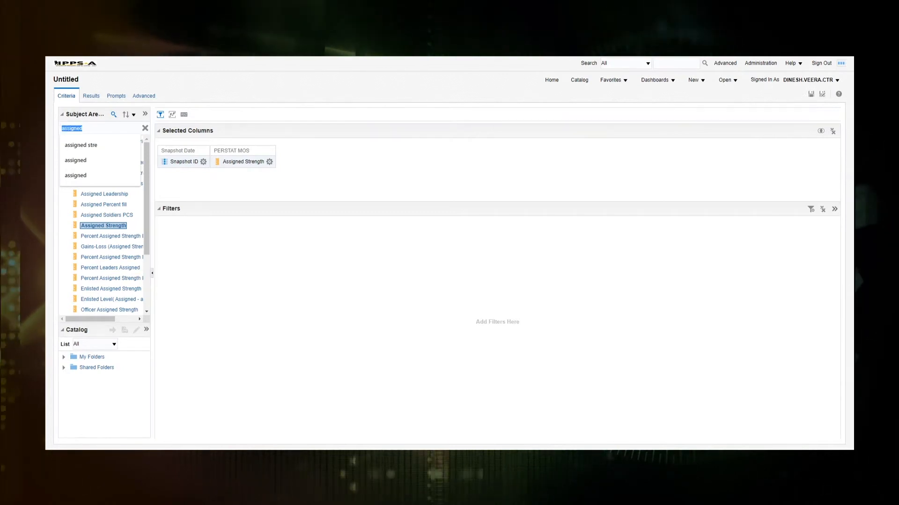
type("dm")
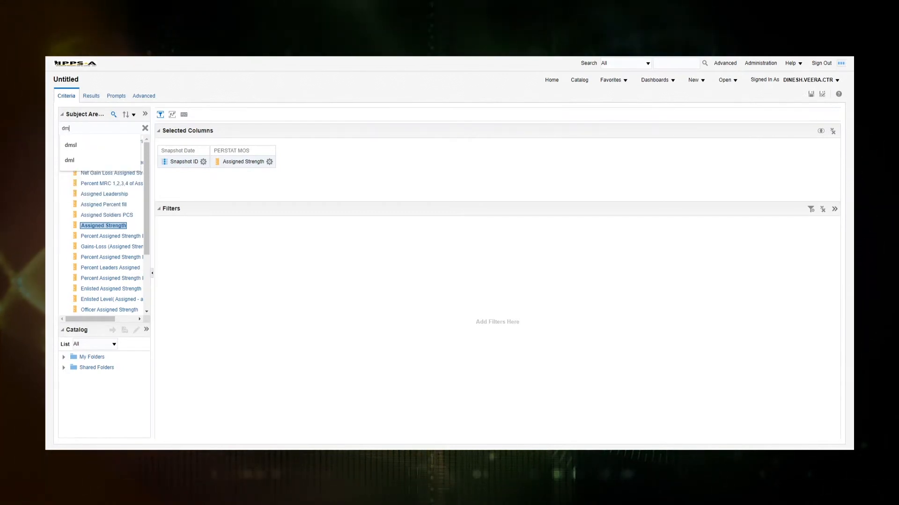
type("l")
key("Return")
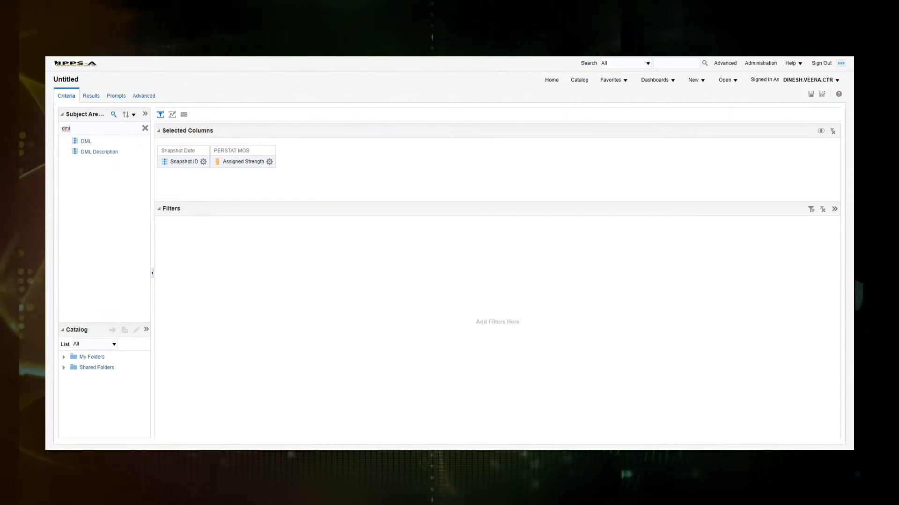
left_click(85, 141)
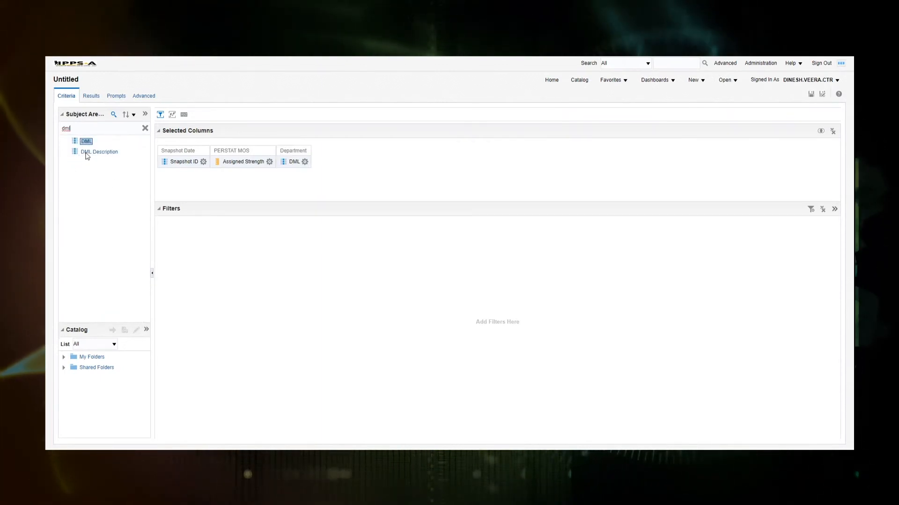
double_click(86, 152)
Search the subject area for "dmsl" and add the DMSL and DMSL Description columns to the analysis.
double_click(86, 128)
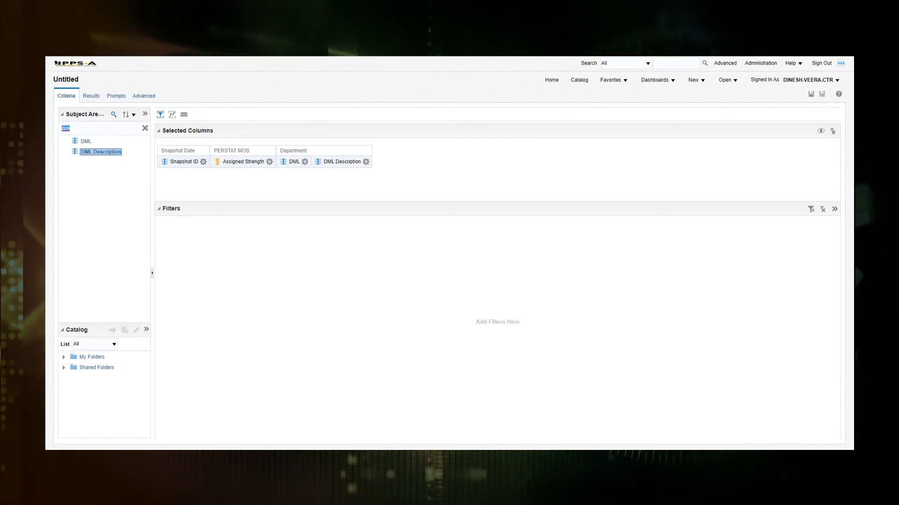
type("dms")
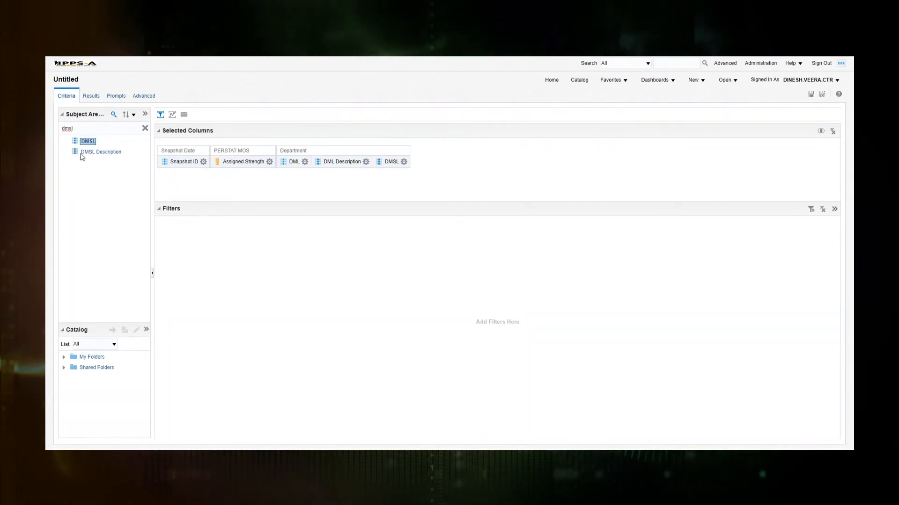
double_click(81, 154)
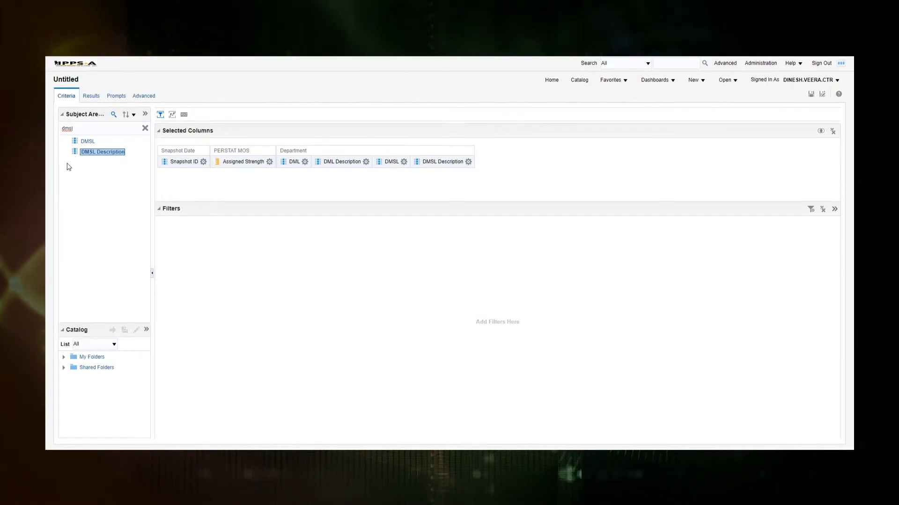
Search the subject area for "uic" and add the Unit Identification Code (UIC) column to the analysis.
left_click_drag(78, 128, 47, 127)
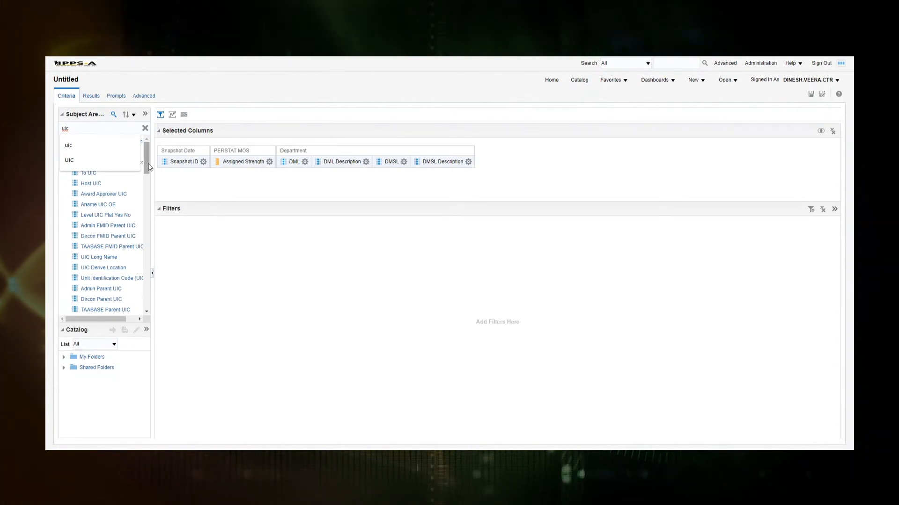
scroll(147, 164, "down", 2)
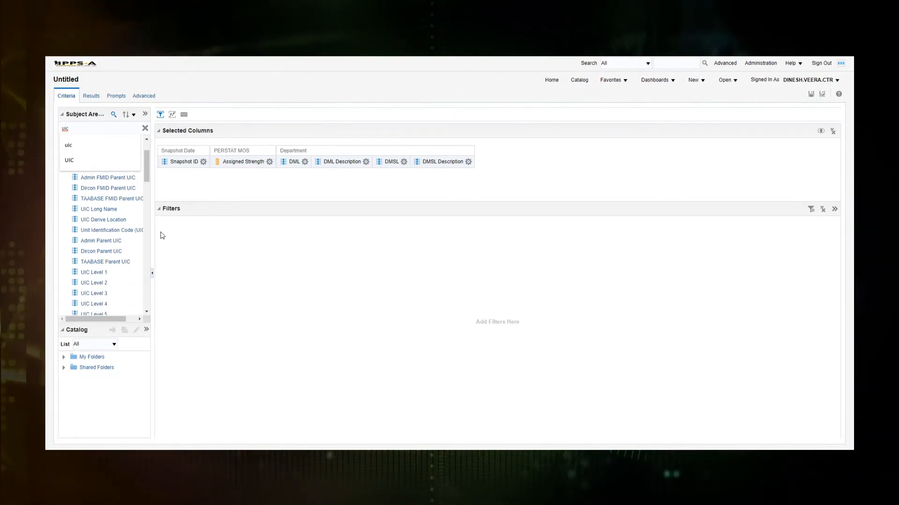
double_click(116, 231)
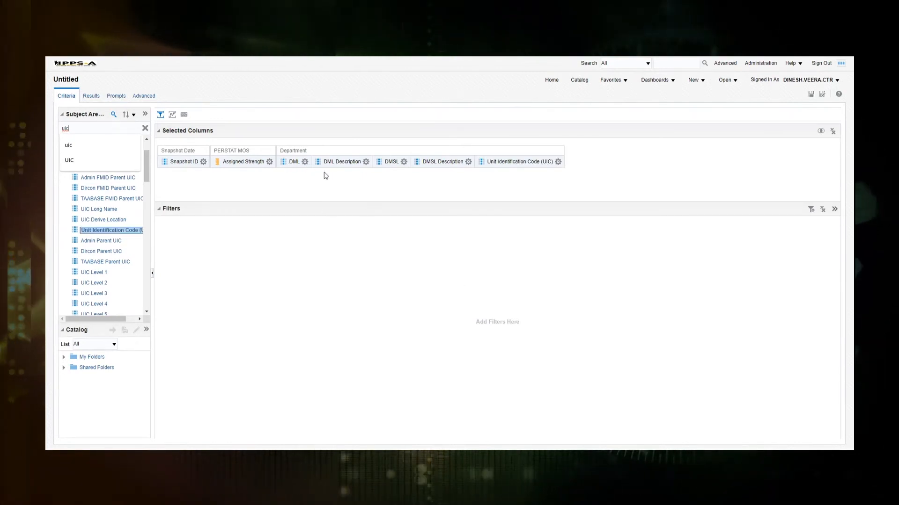
left_click(305, 161)
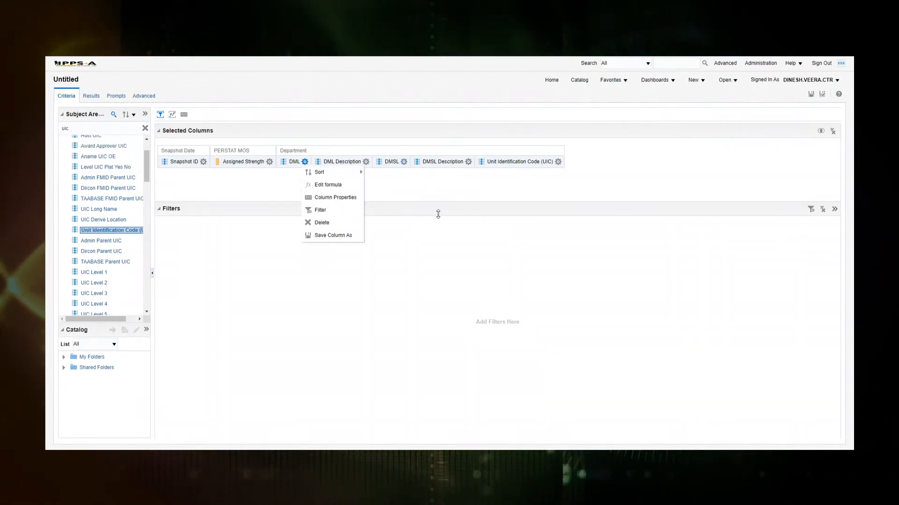
left_click(218, 184)
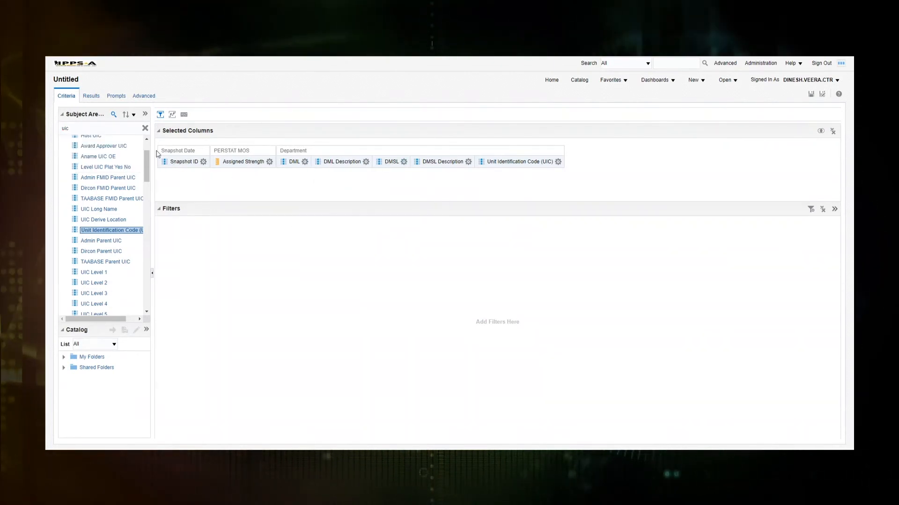
left_click(468, 161)
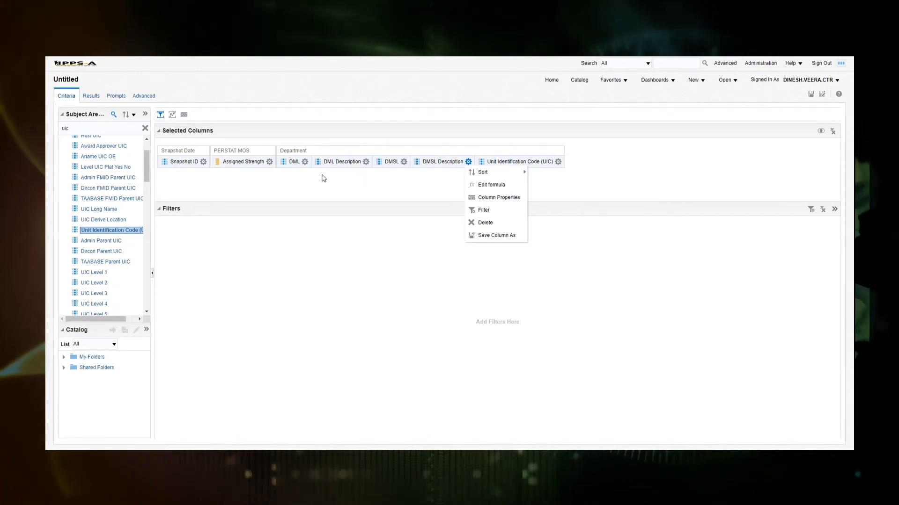
Show the results of the analysis and create a new pivot table view from them.
left_click(91, 97)
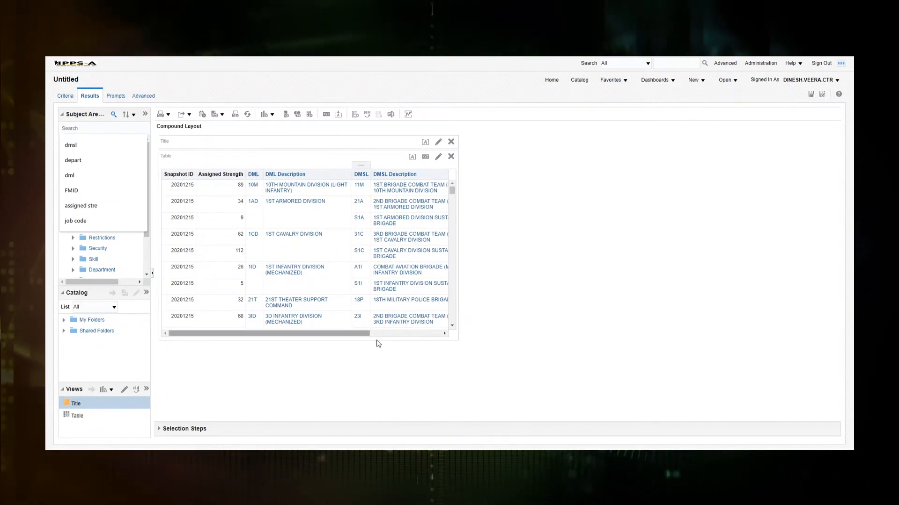
left_click(107, 390)
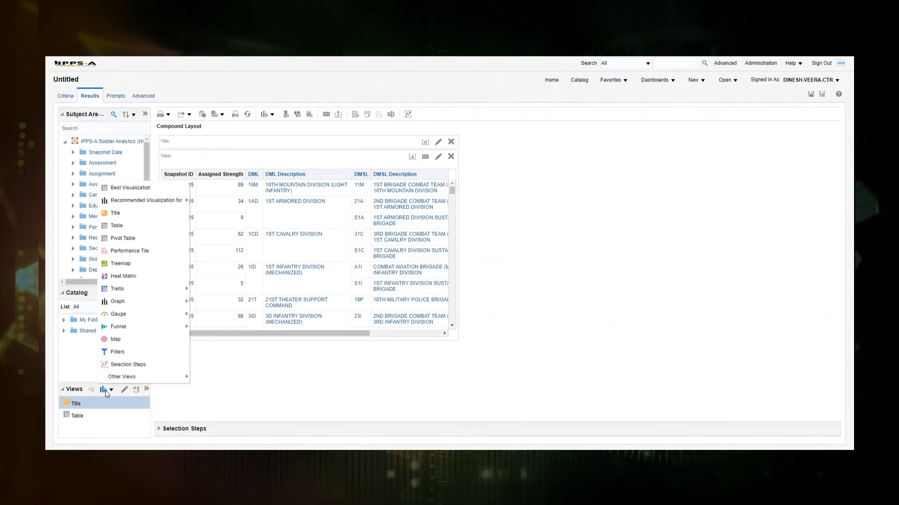
left_click(123, 238)
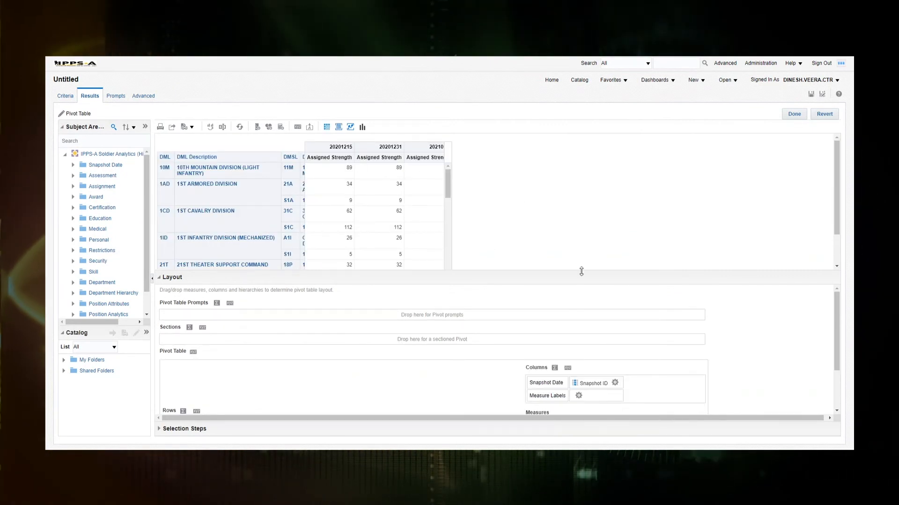
Set the pivot table's data viewing to content paging and finish editing the view.
left_click_drag(837, 314, 838, 355)
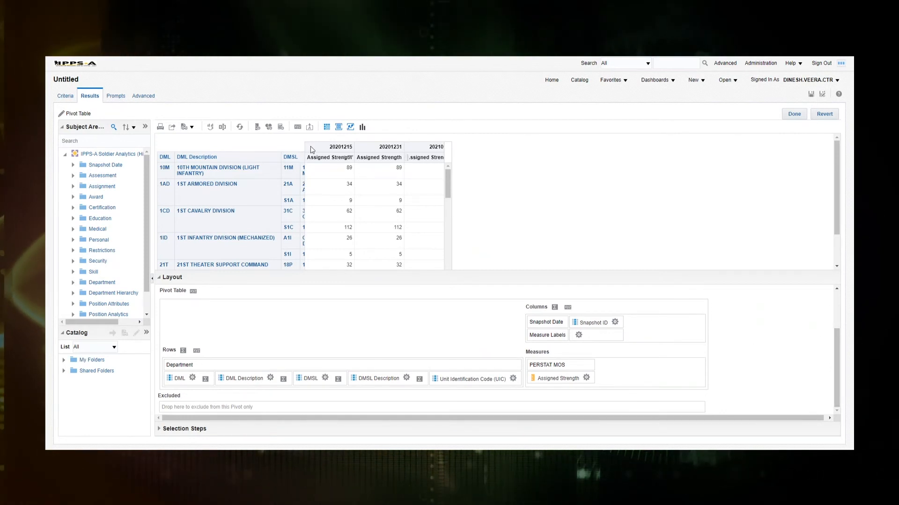
left_click(298, 127)
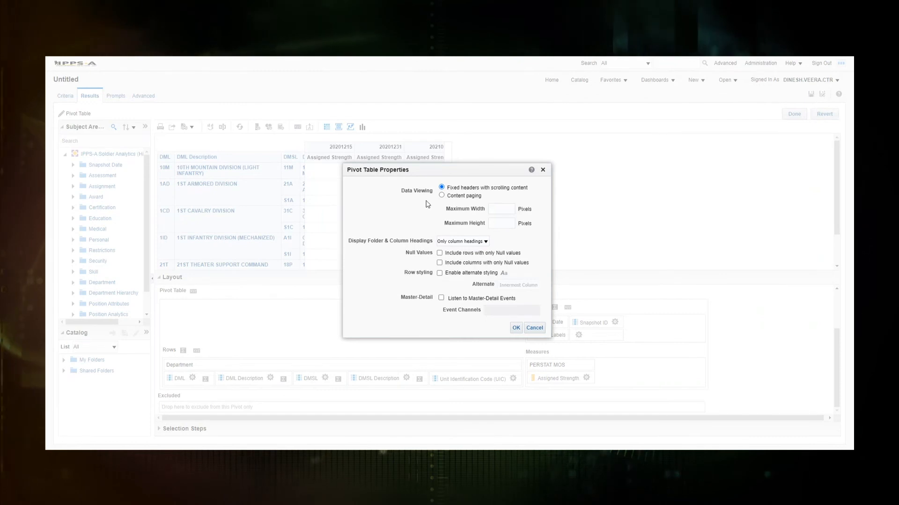
left_click(442, 195)
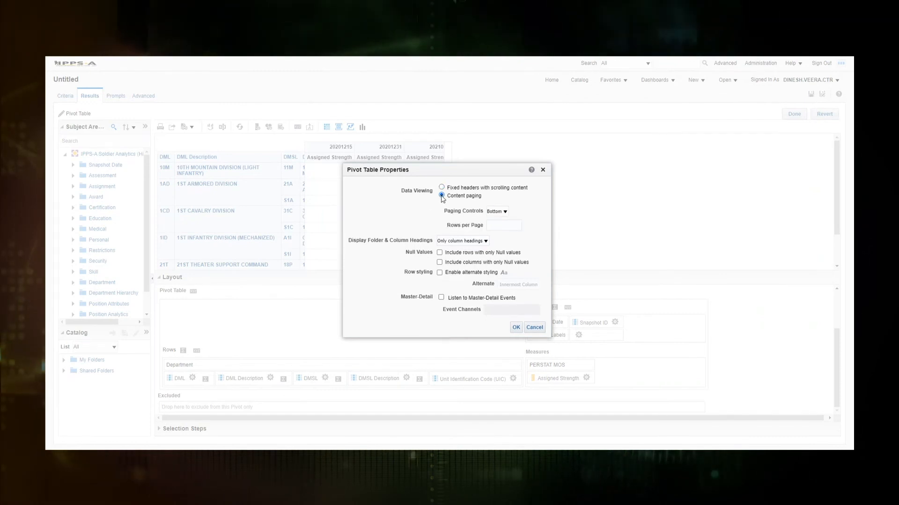
left_click(517, 328)
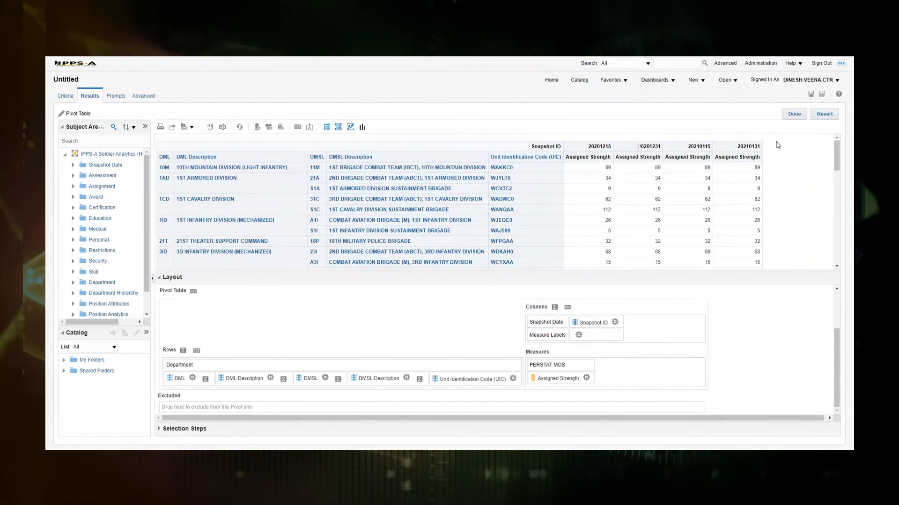
left_click(794, 114)
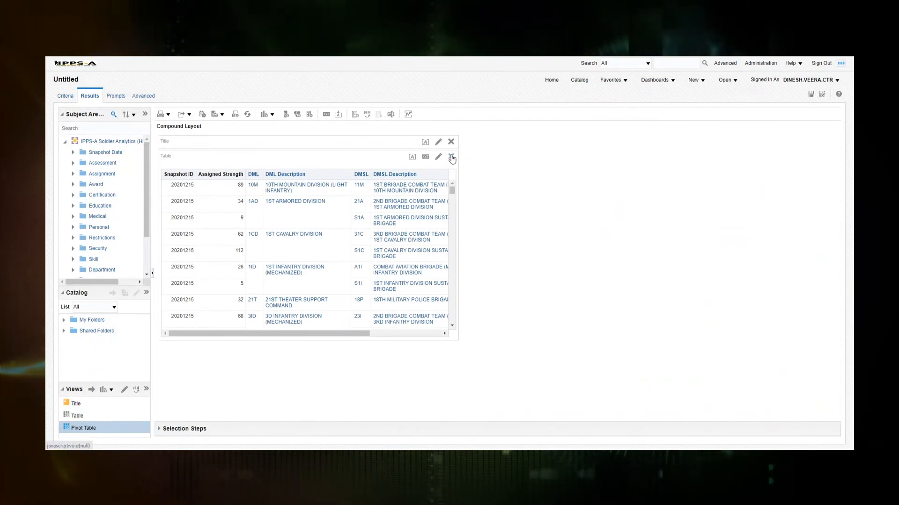
Replace the table in the compound layout with the pivot table view.
left_click(451, 157)
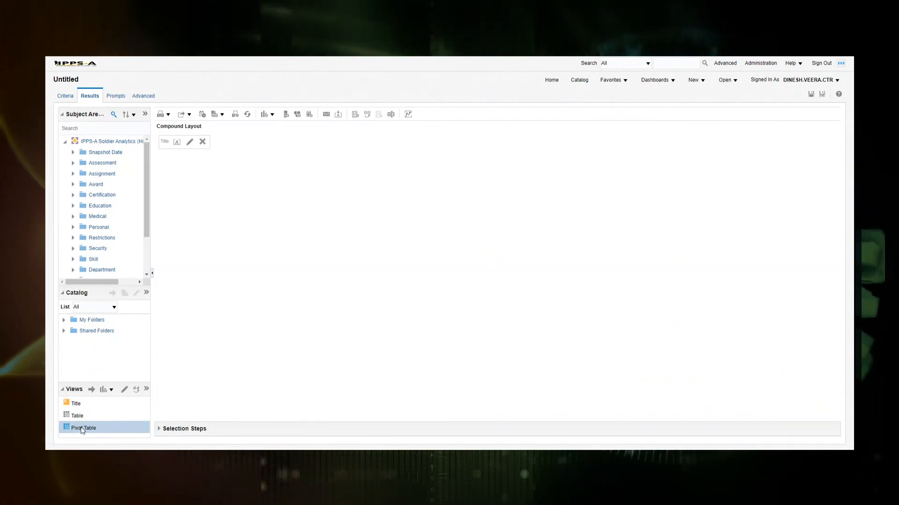
left_click(92, 390)
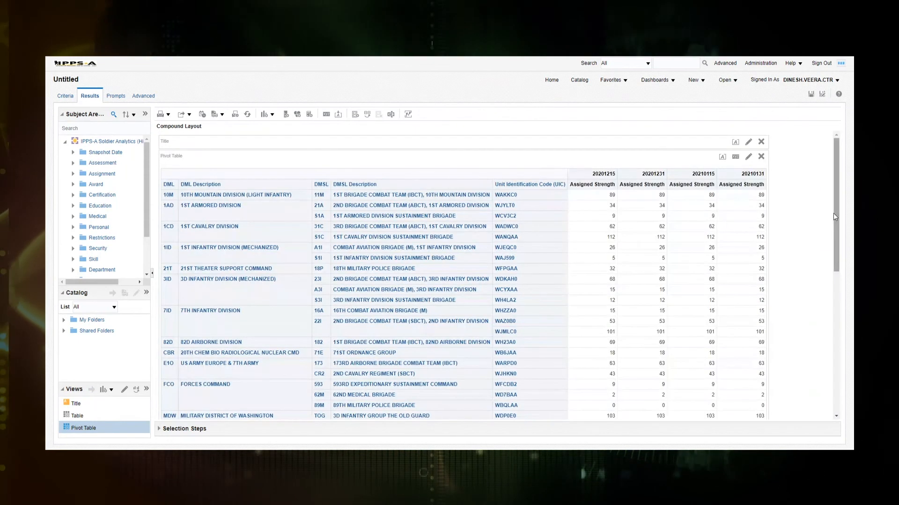
scroll(839, 209, "down", 1)
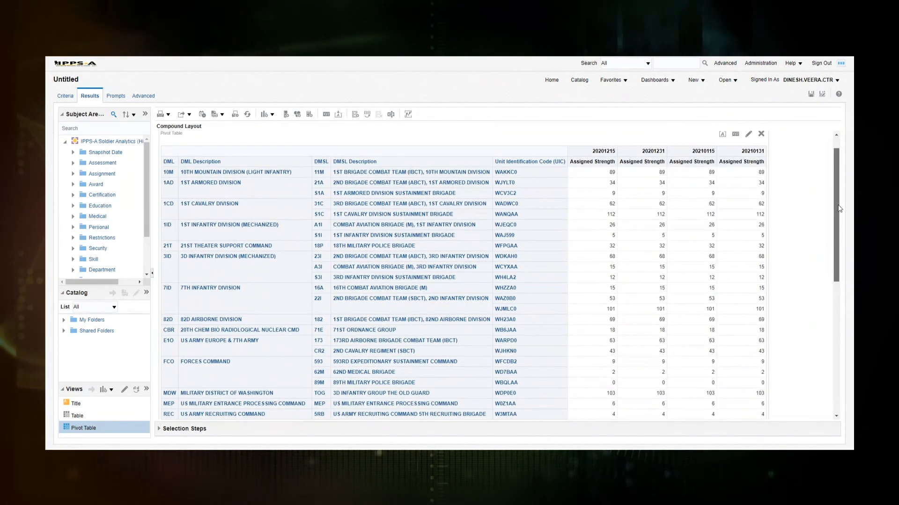